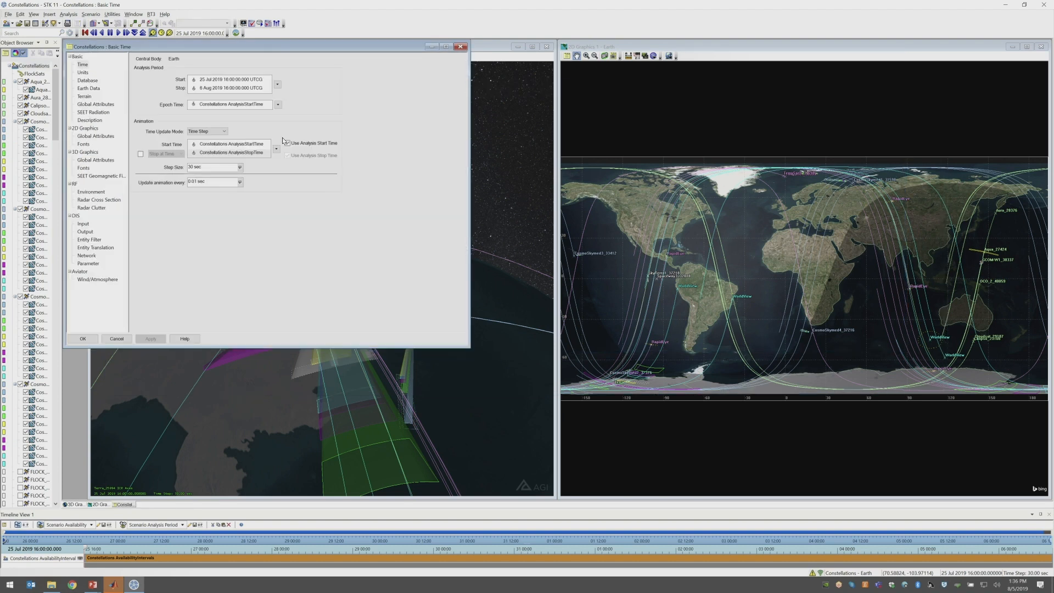
Review the scenario's Database properties and the available satellite database files, then close without making changes
click(88, 81)
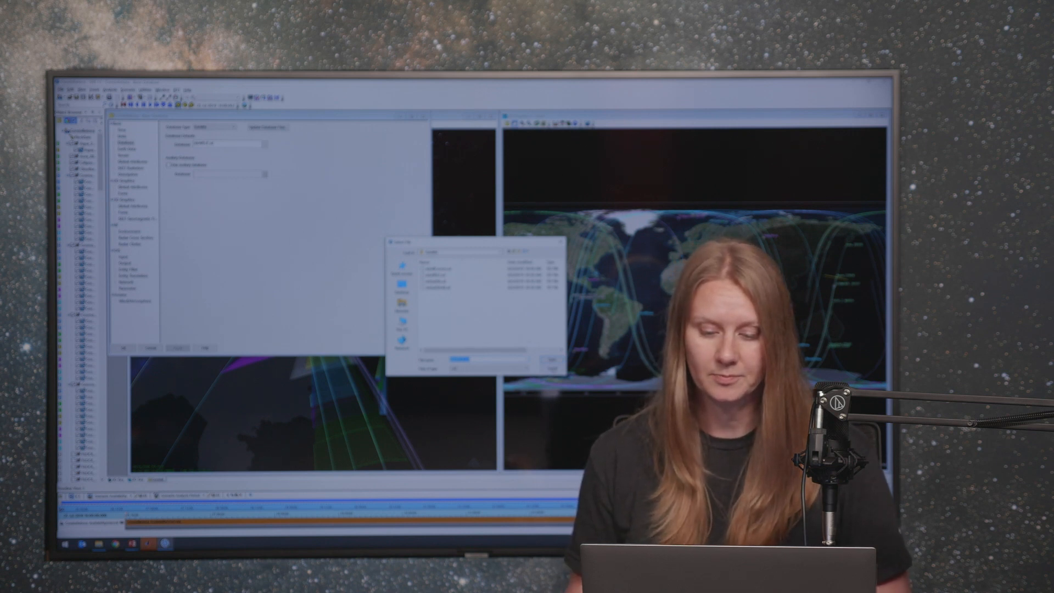
key(Escape)
key(Escape)
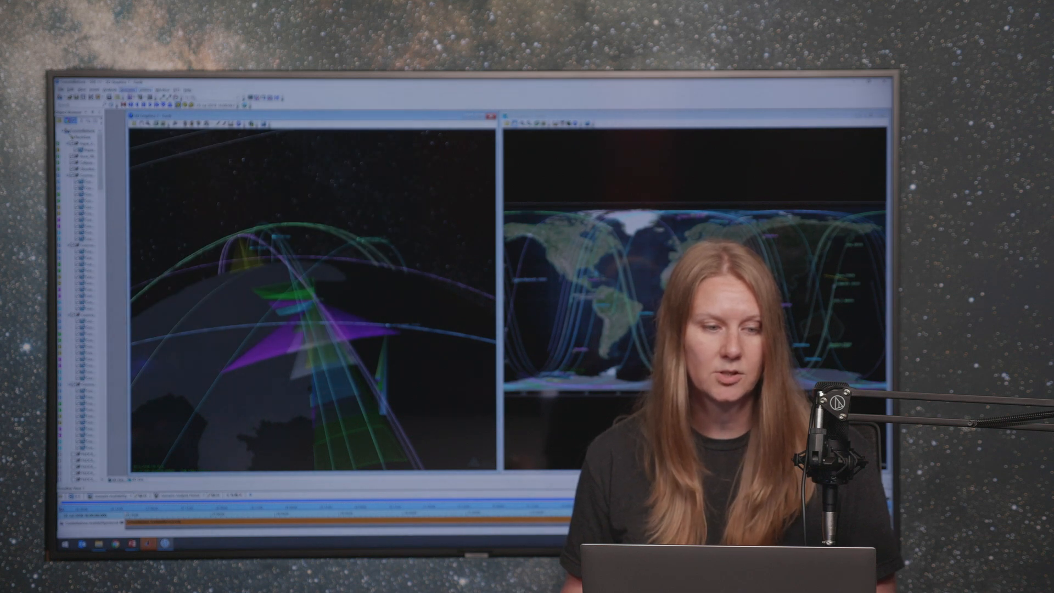
Start inserting a new satellite object using the From Standard Object Database method
click(95, 90)
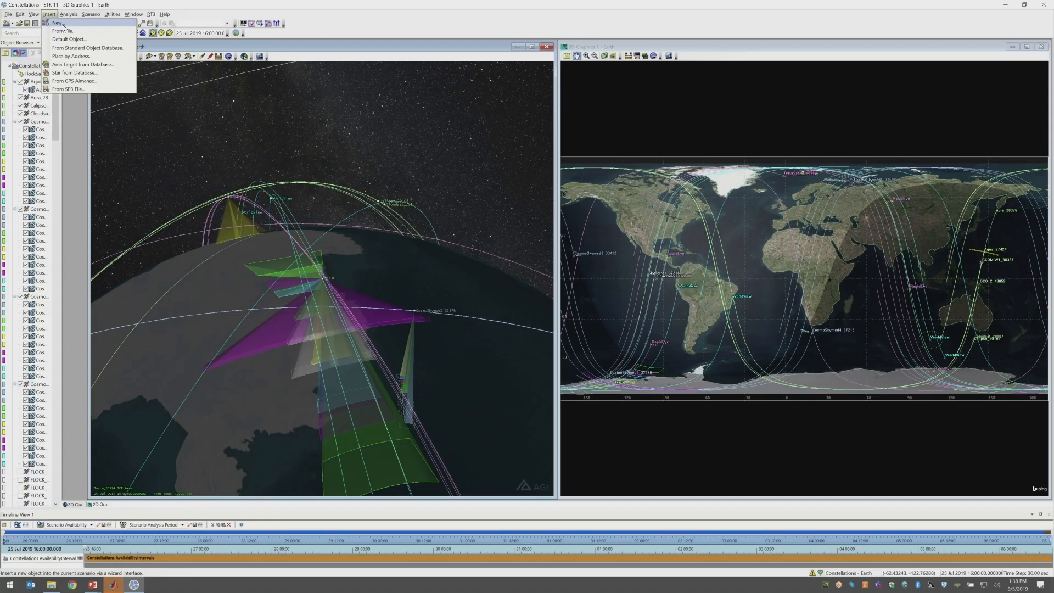
click(65, 23)
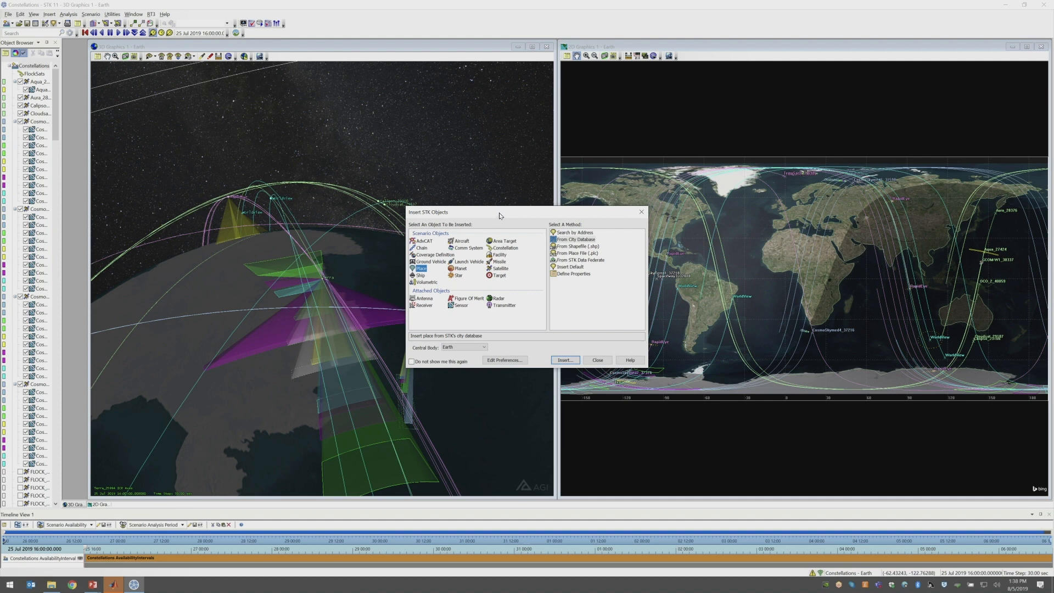
drag(499, 214, 484, 189)
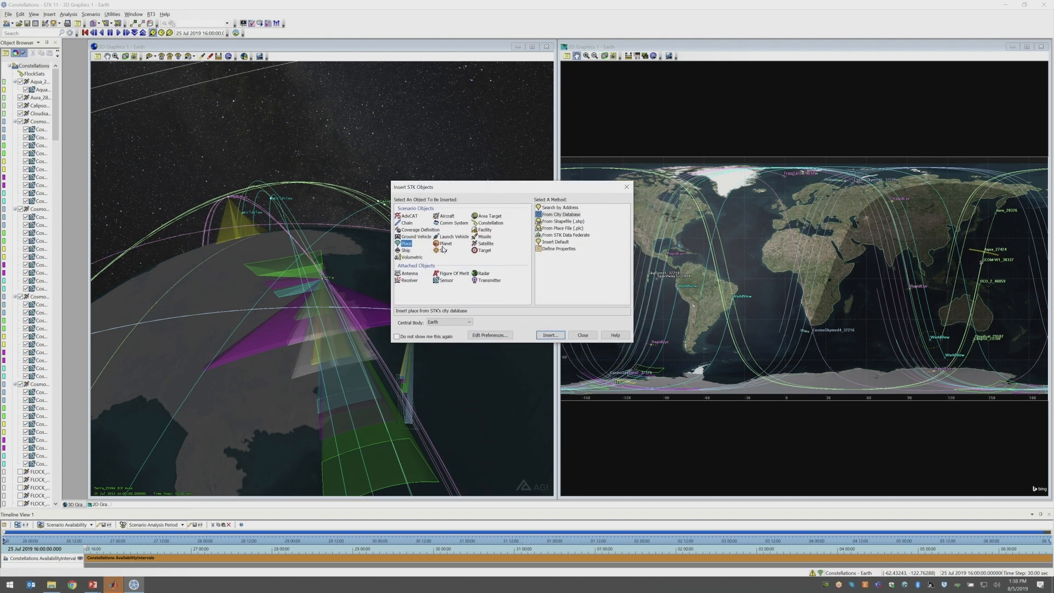
click(486, 244)
click(579, 209)
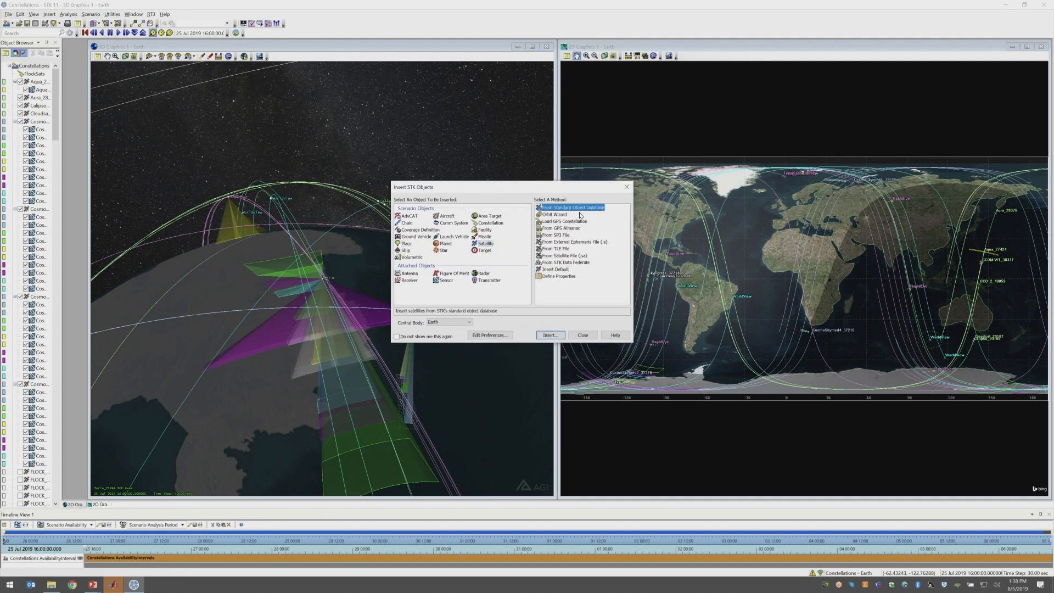
click(560, 250)
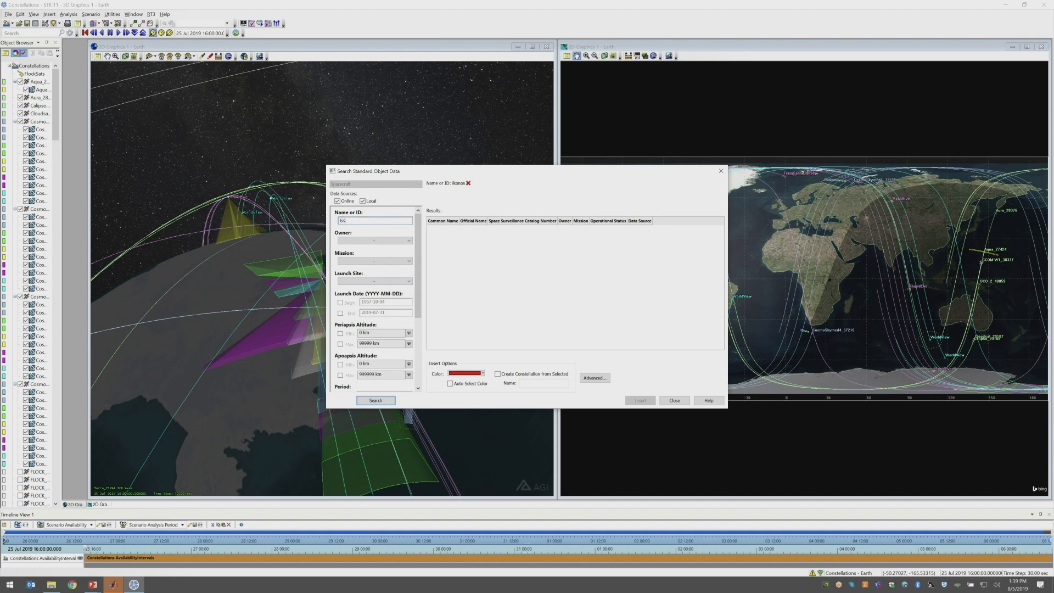
Search the online and local data sources for "iss", widen the Data Source column and sort the results by operational status
click(377, 401)
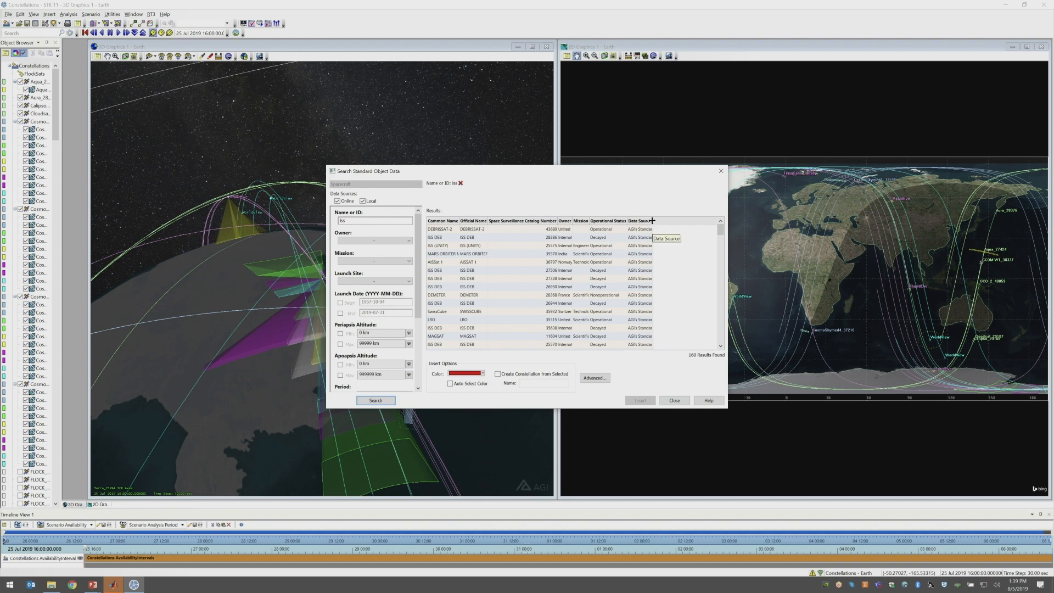
drag(654, 221, 722, 229)
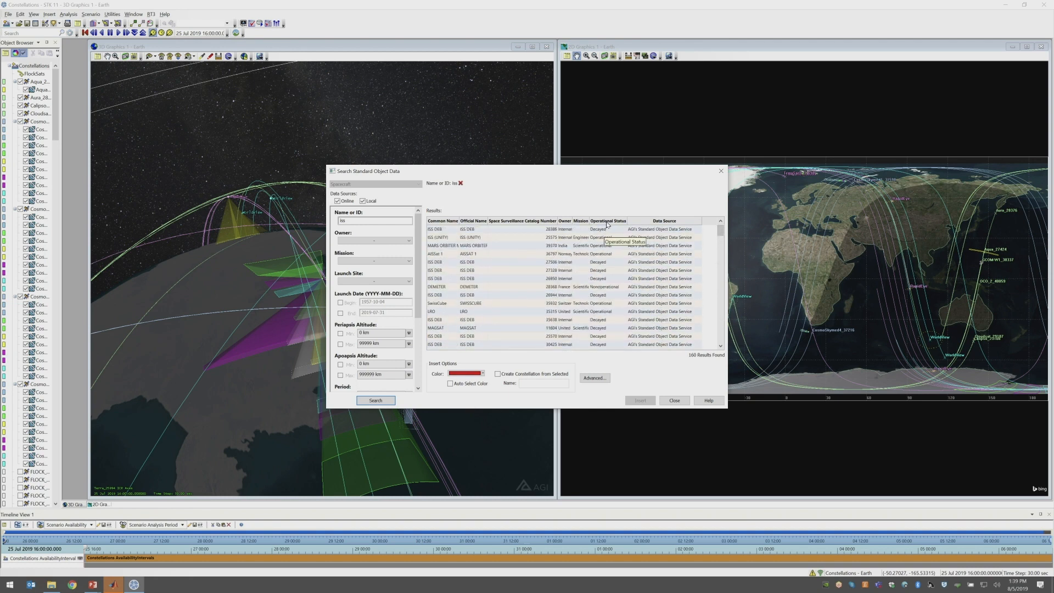
click(625, 222)
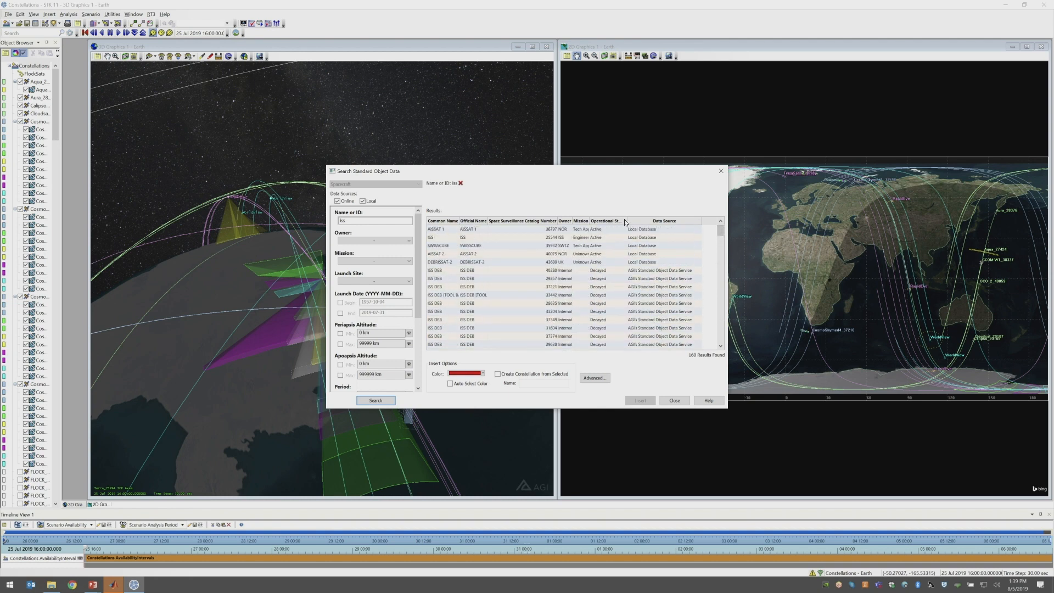
Insert the operational ISS (ZARYA) satellite from the results with a cyan color, and close the insertion dialogs
scroll(618, 261, down, 3)
scroll(603, 286, down, 15)
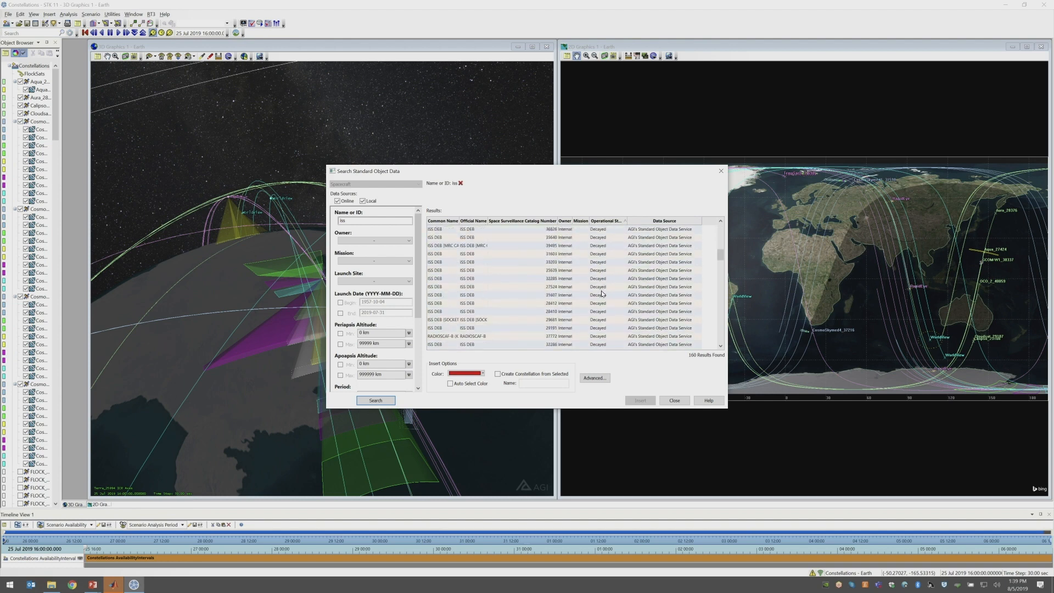
scroll(602, 311, down, 4)
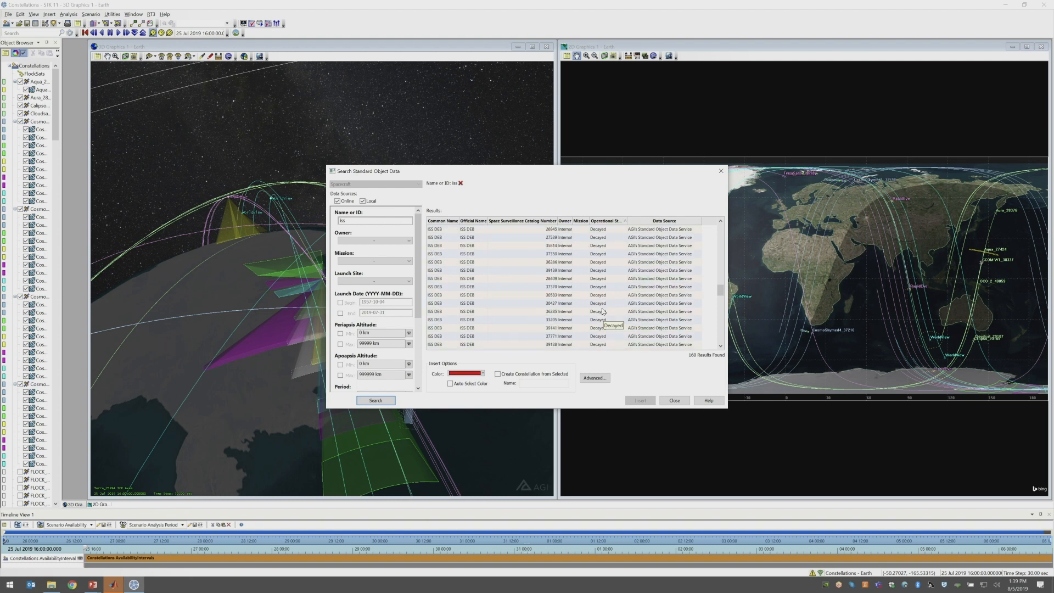
scroll(603, 311, down, 15)
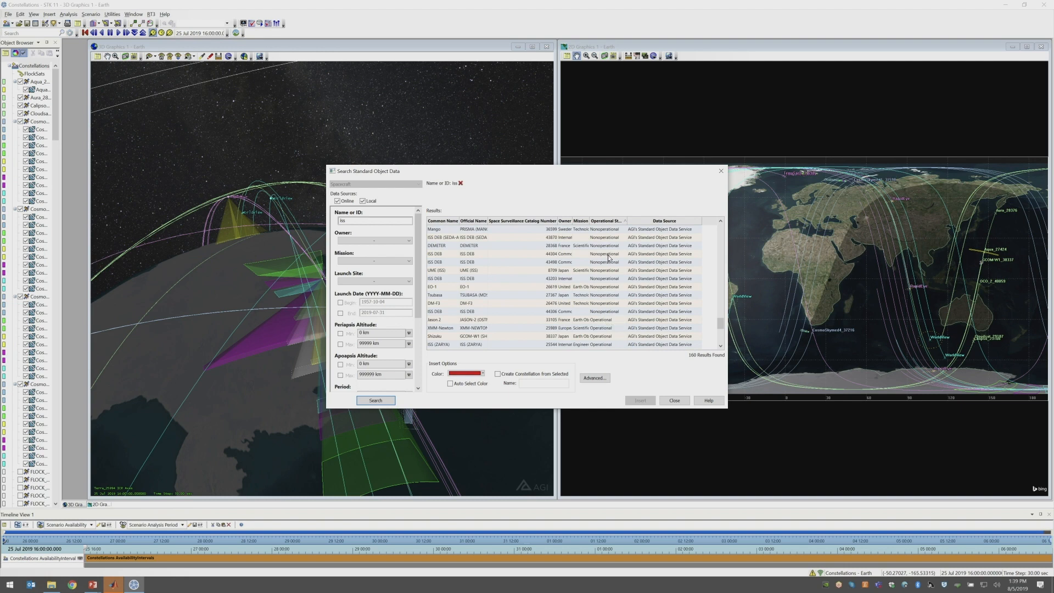
scroll(617, 283, down, 4)
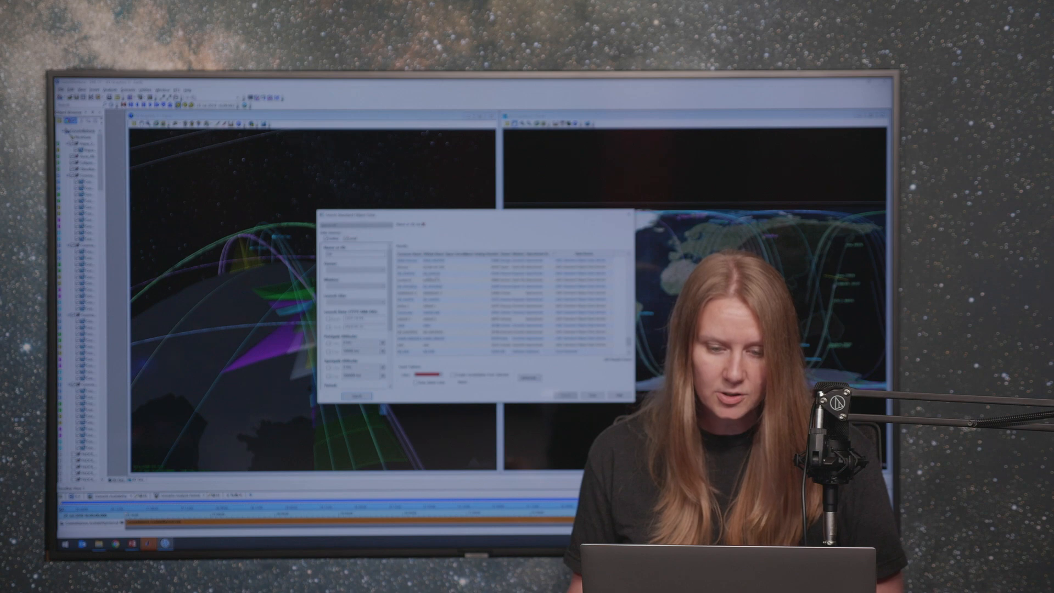
click(494, 275)
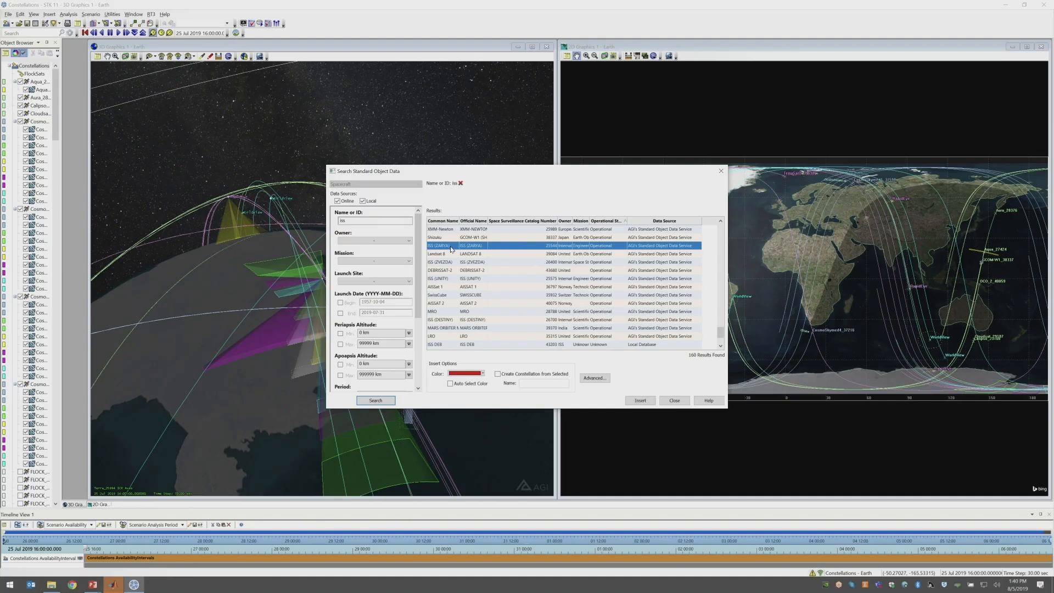
click(483, 374)
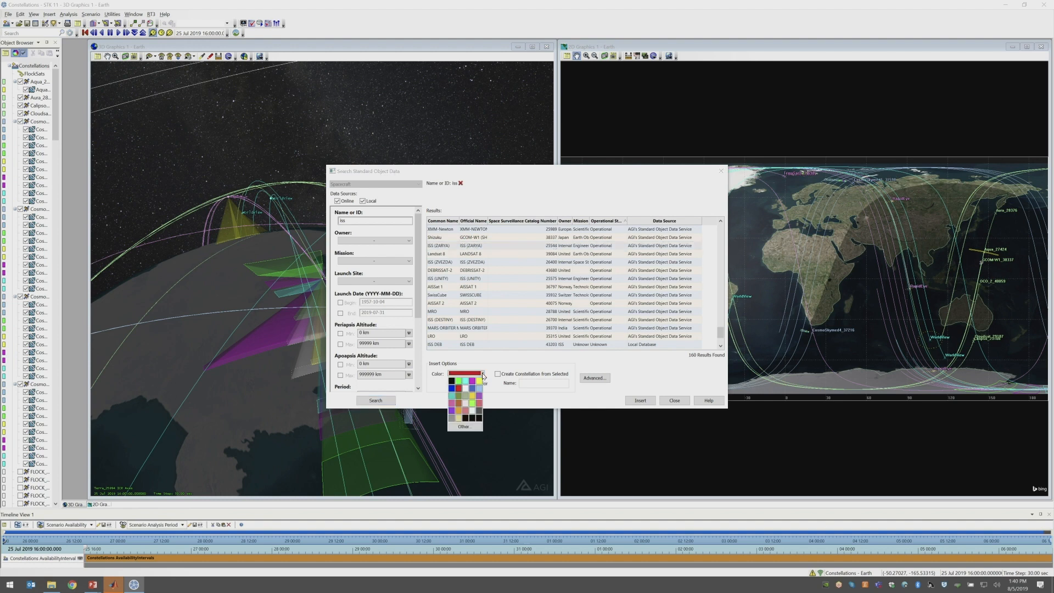
click(466, 381)
click(640, 400)
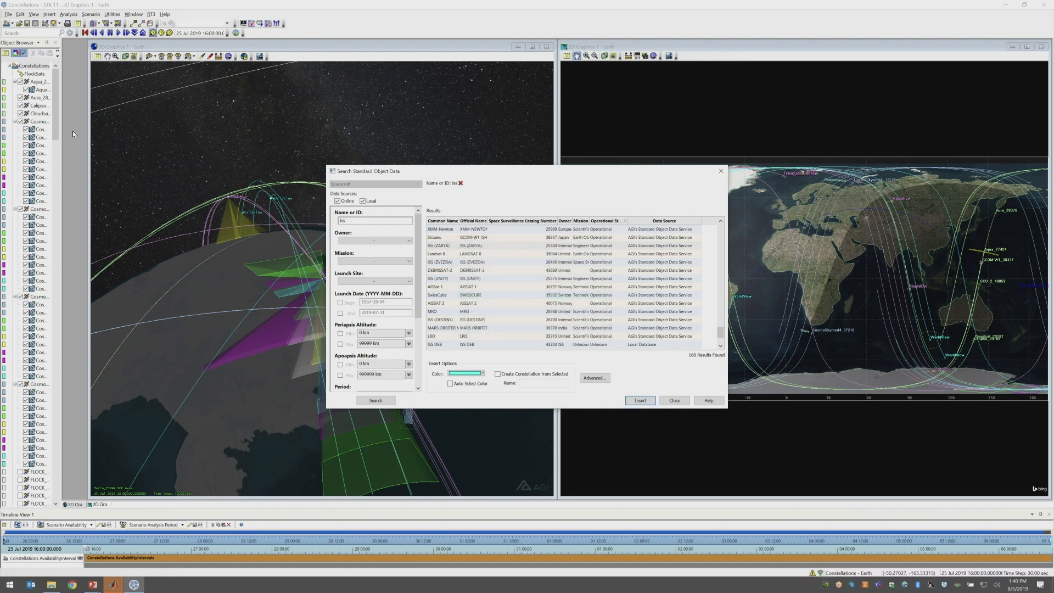
click(586, 337)
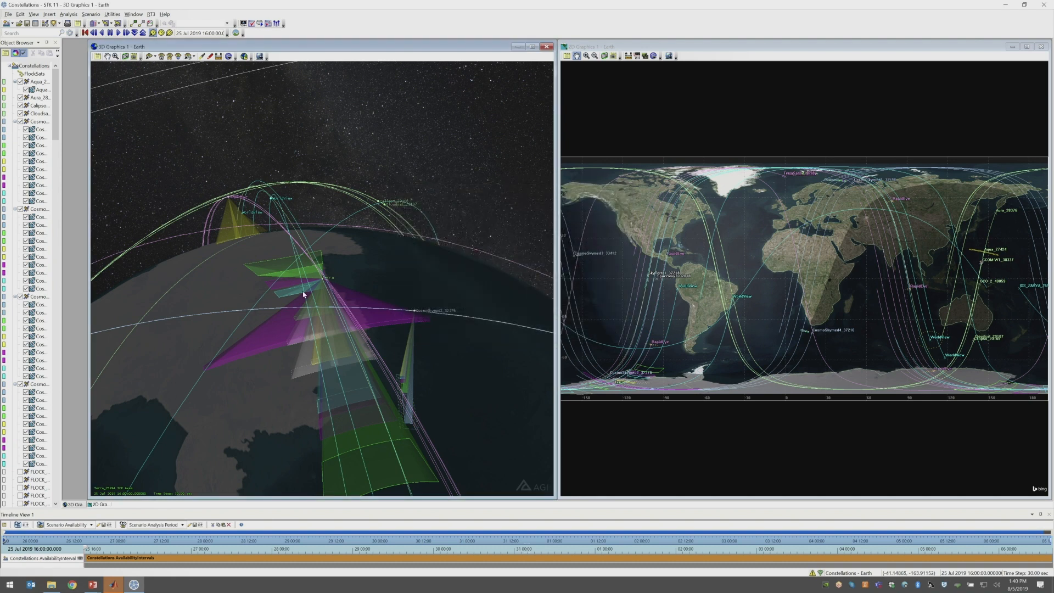
Open the basic orbit properties of the ISS_ZARYA_25544 satellite and preview its TLE data from the AGI Server
scroll(42, 298, down, 20)
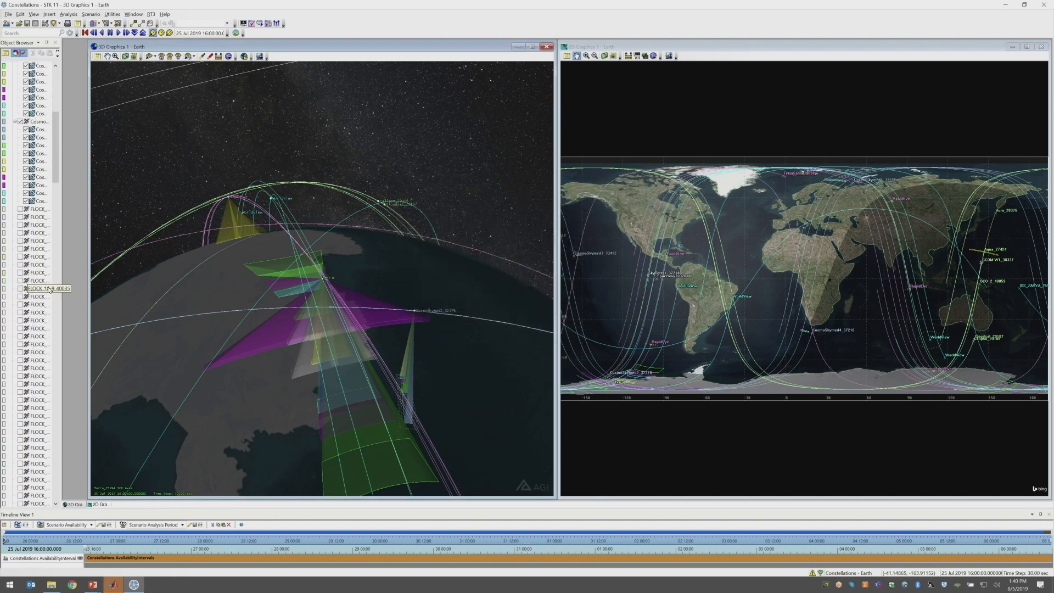
scroll(42, 298, down, 20)
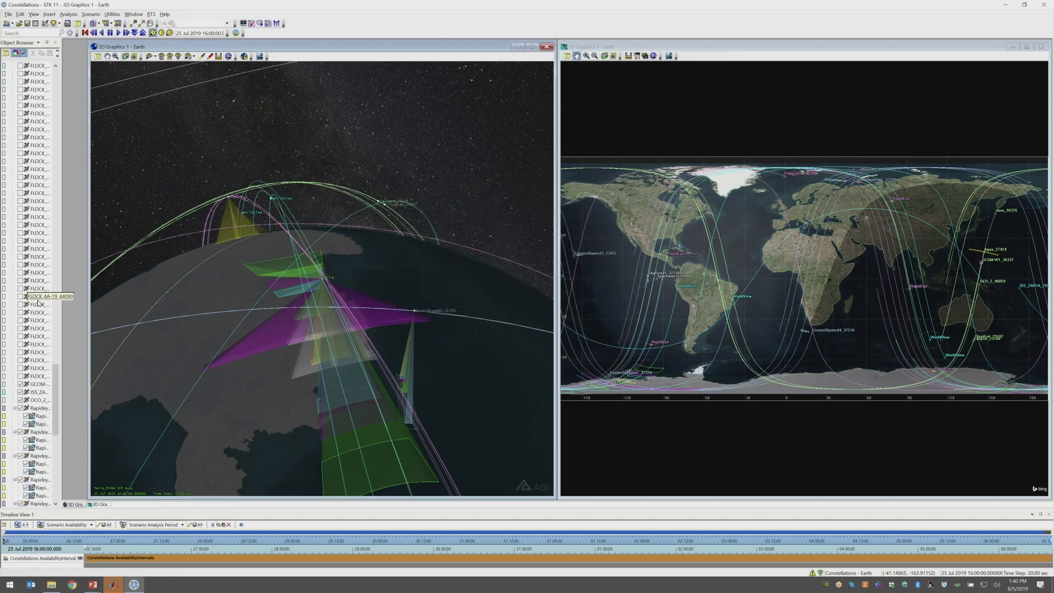
scroll(33, 379, down, 1)
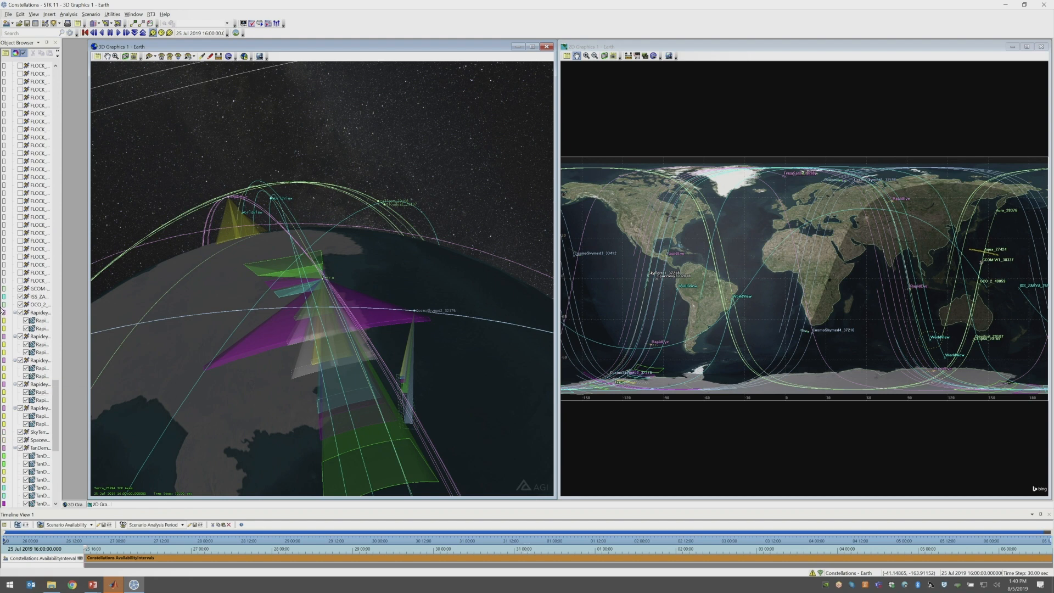
double_click(34, 300)
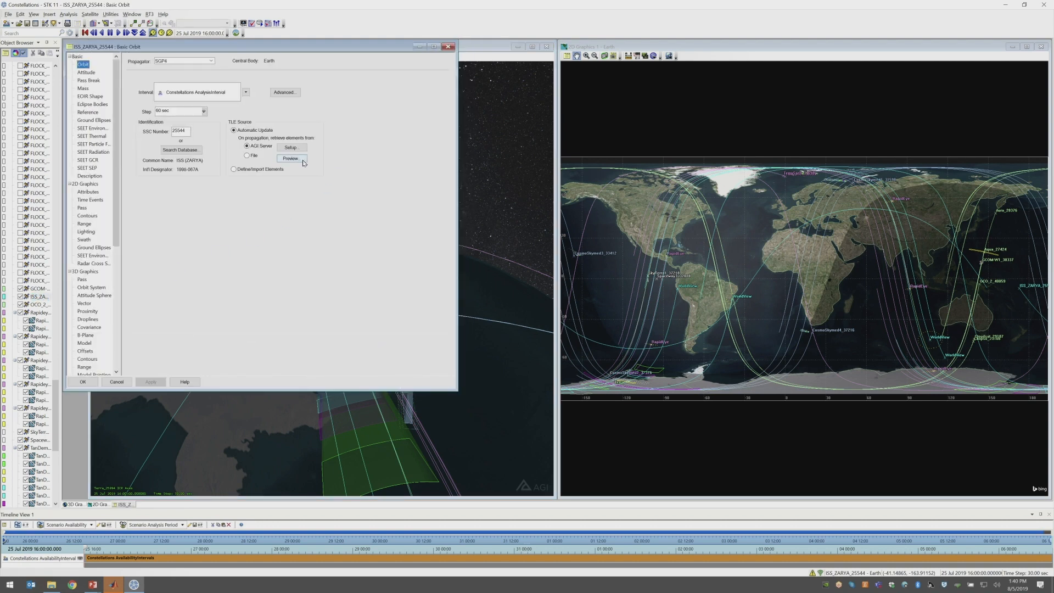
click(302, 160)
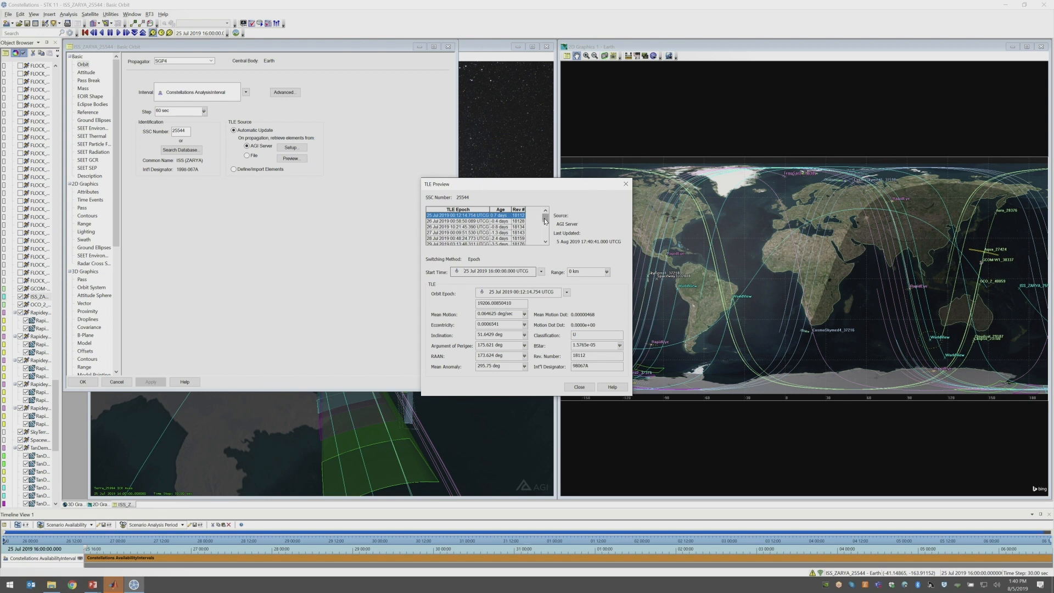
Examine the list of TLE epochs, ages and revolution numbers from the earliest to the latest entry
drag(545, 221, 547, 240)
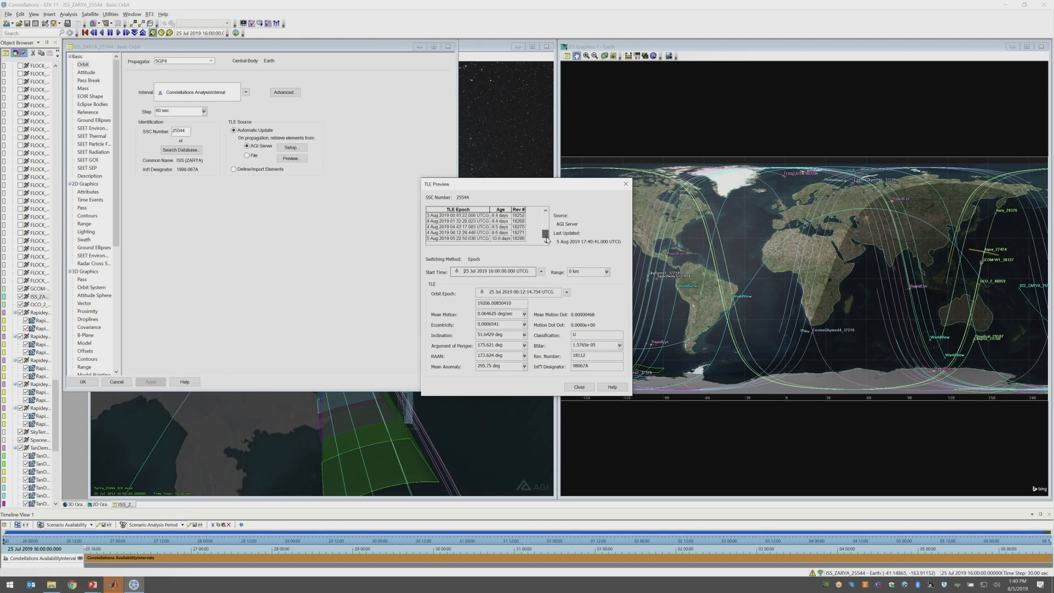
drag(545, 227, 545, 215)
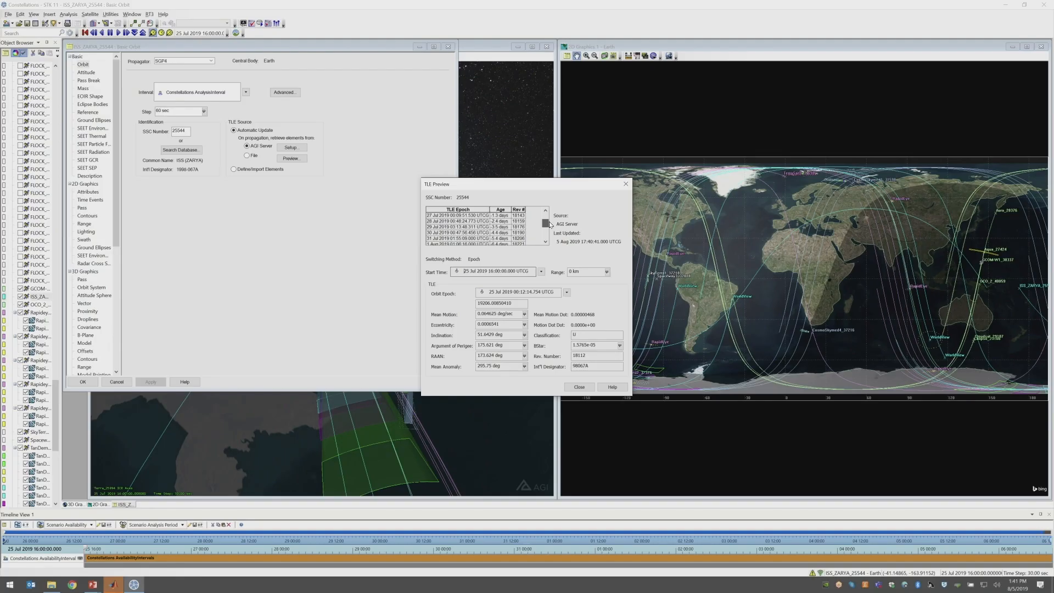
drag(550, 222, 551, 236)
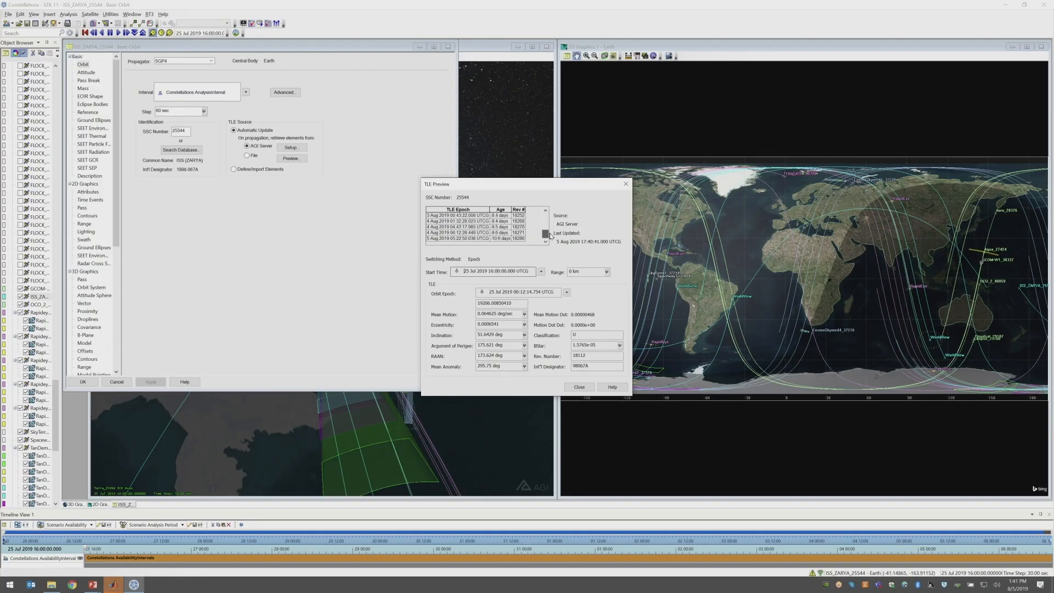